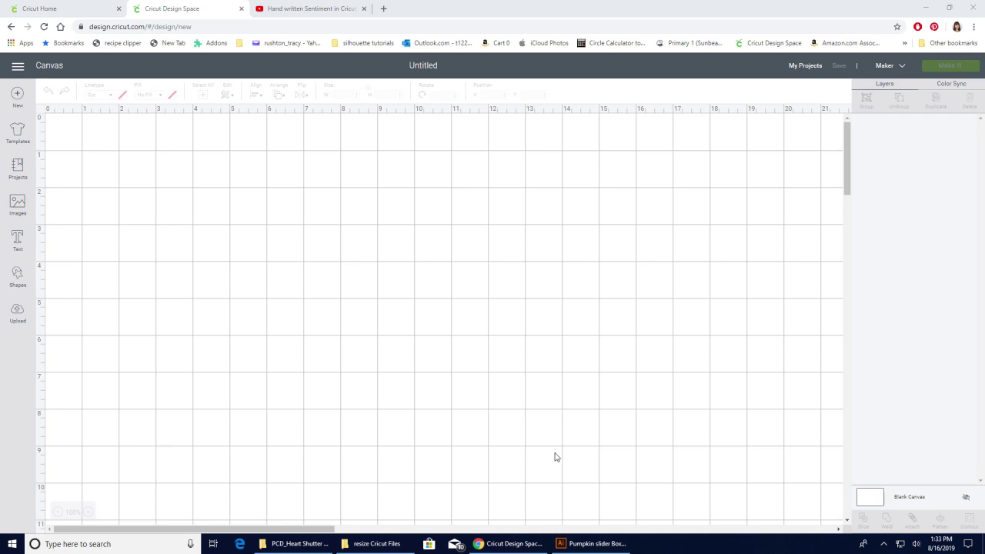
Start a new image upload and bring up the PCD_Heart Shutter Card folder window
left_click(19, 314)
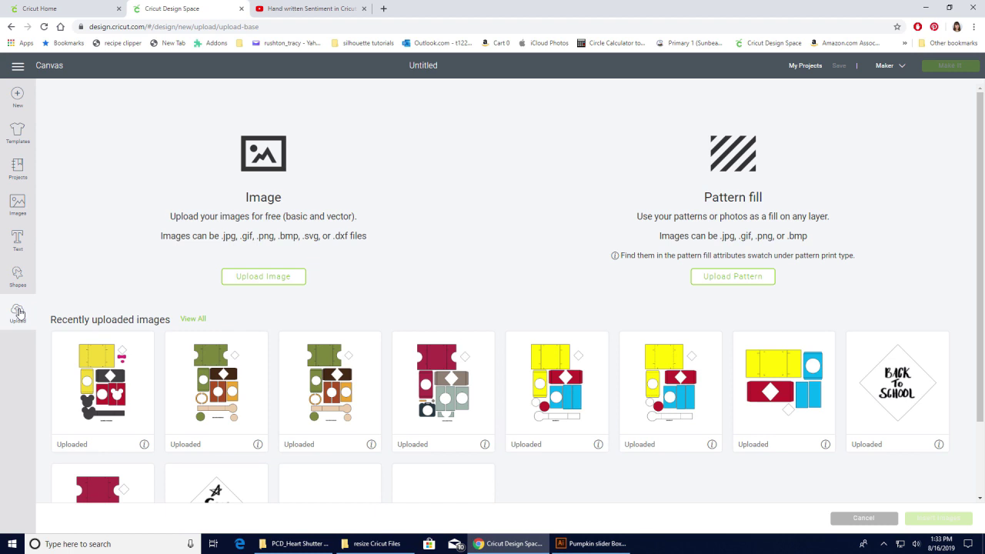
left_click(289, 278)
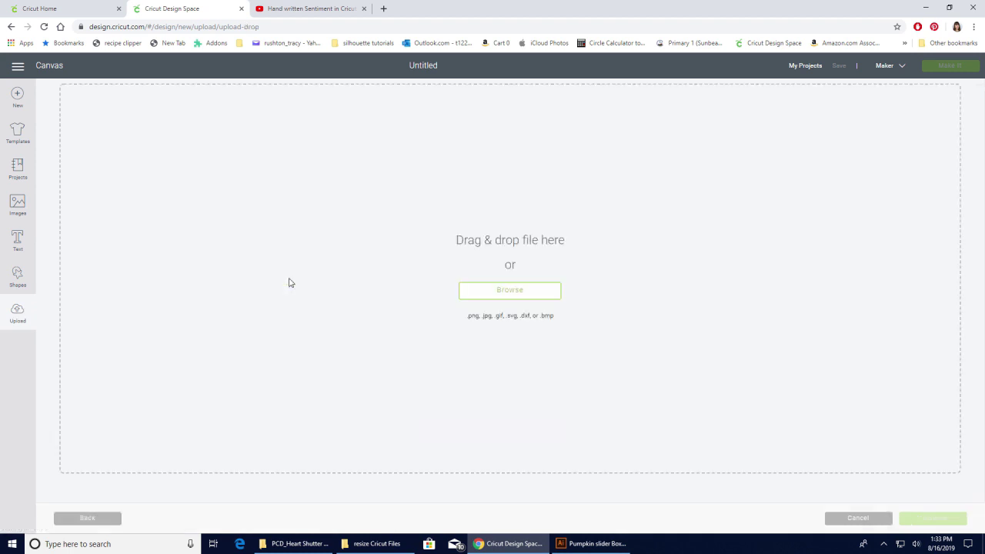
left_click(300, 544)
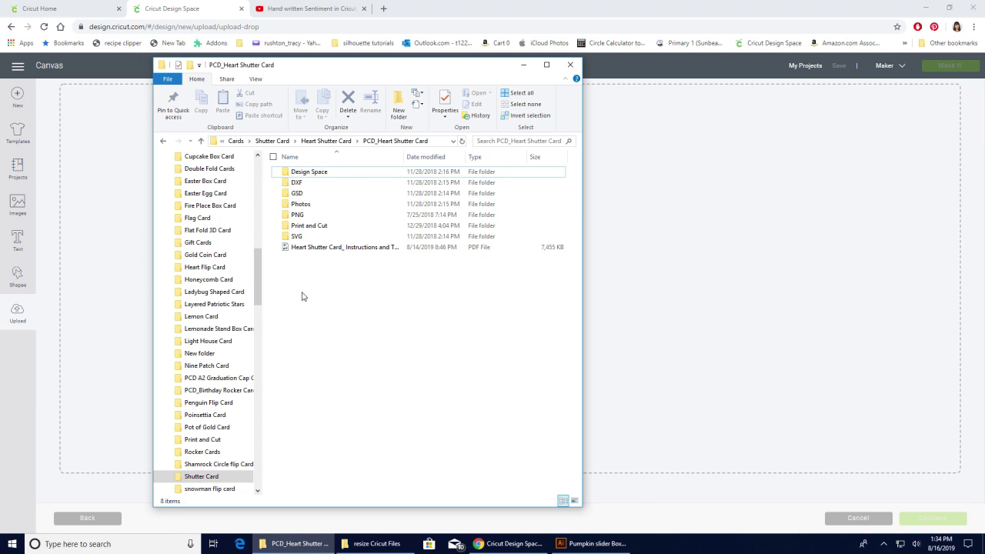
Drag the first SVG from the Design Space folder into Cricut's upload preview
double_click(316, 174)
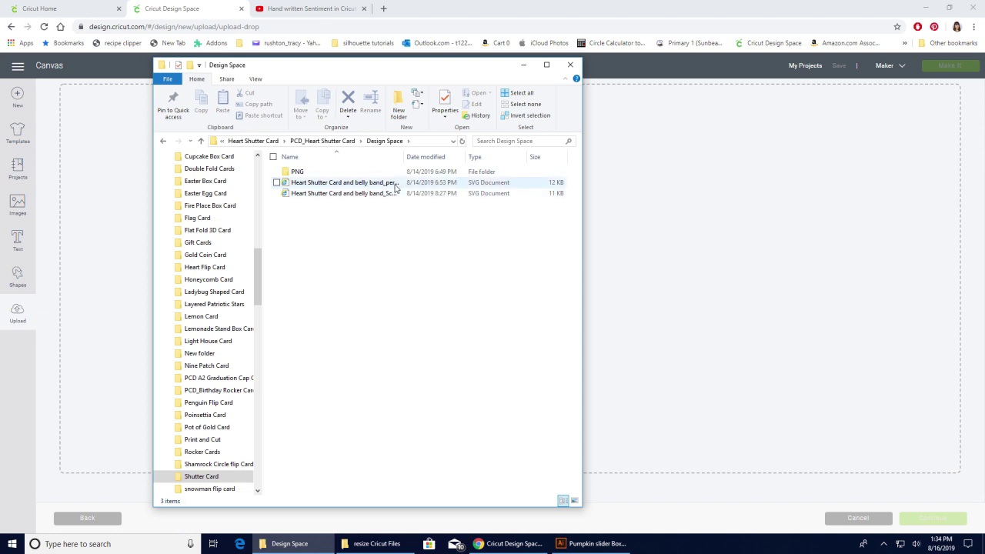
left_click(395, 187)
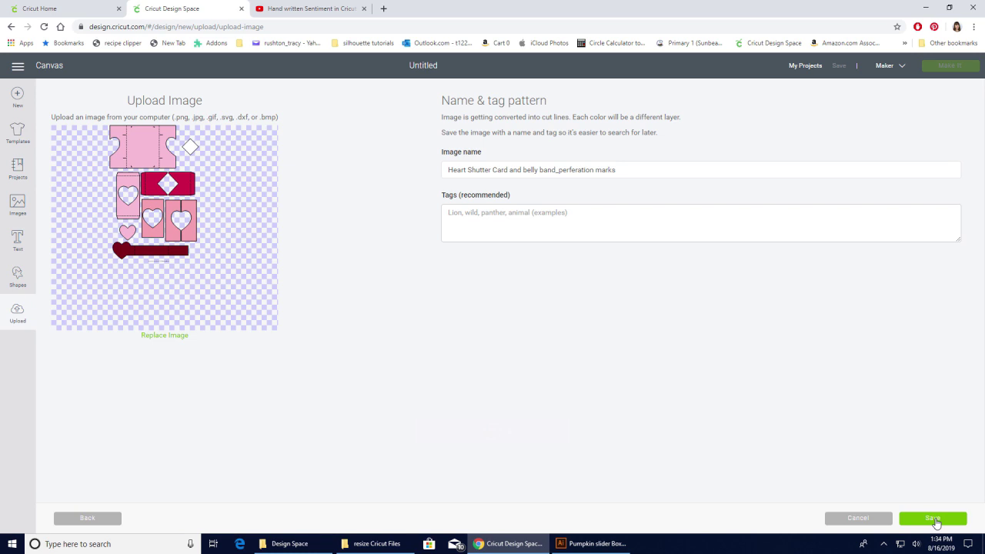
Save the uploaded card SVG and insert it onto the canvas at 7.476 × 11.5 in
left_click(934, 520)
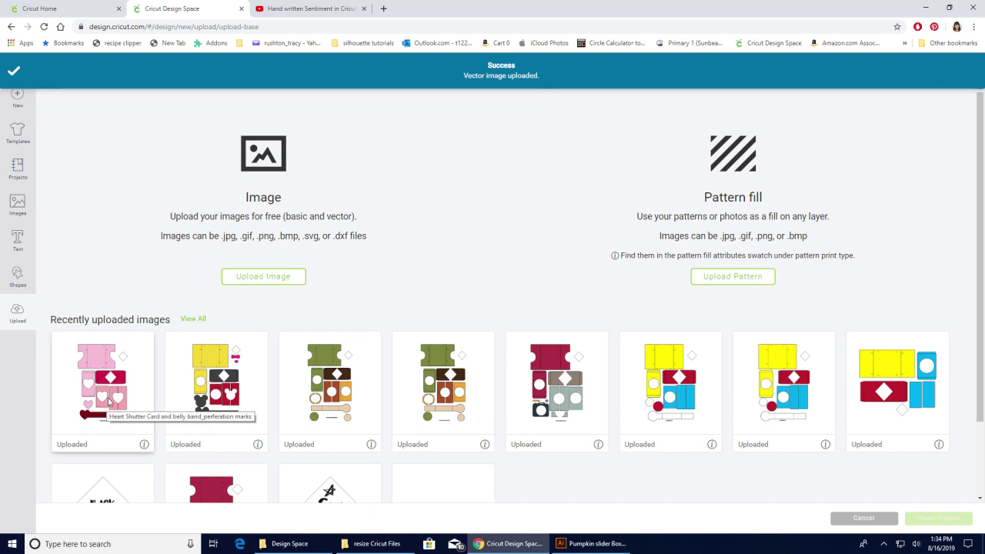
left_click(109, 402)
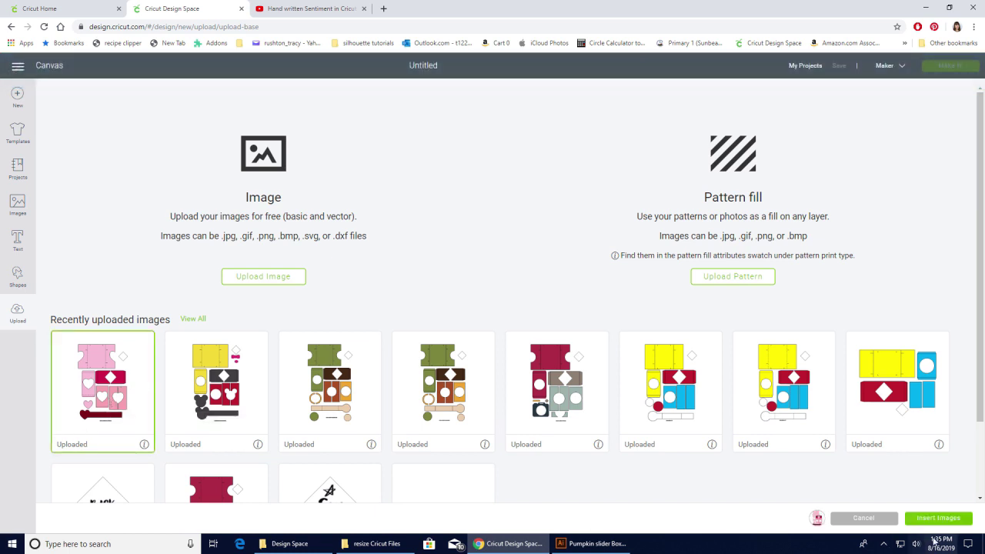
left_click(941, 523)
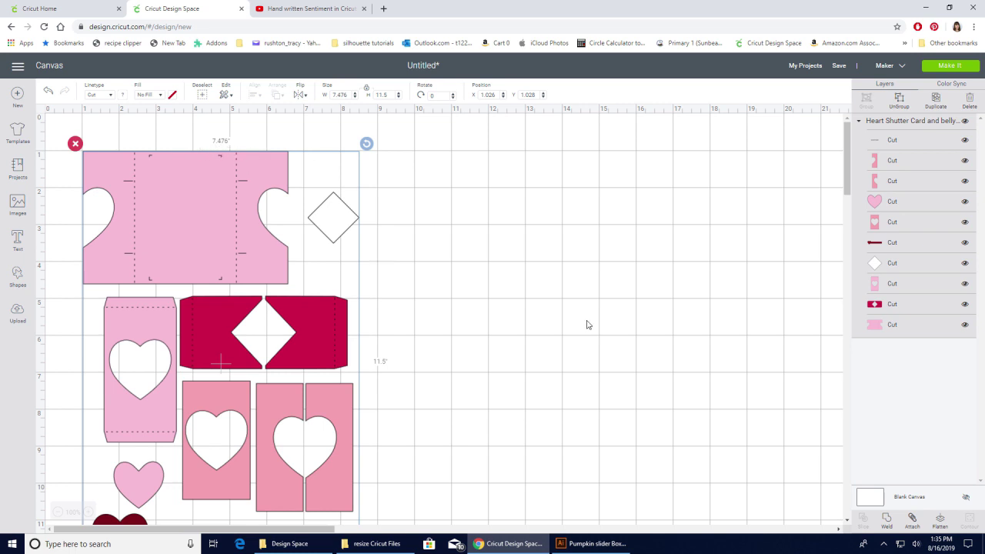
scroll(586, 324, "down", 3)
scroll(586, 324, "up", 3)
scroll(587, 324, "down", 1)
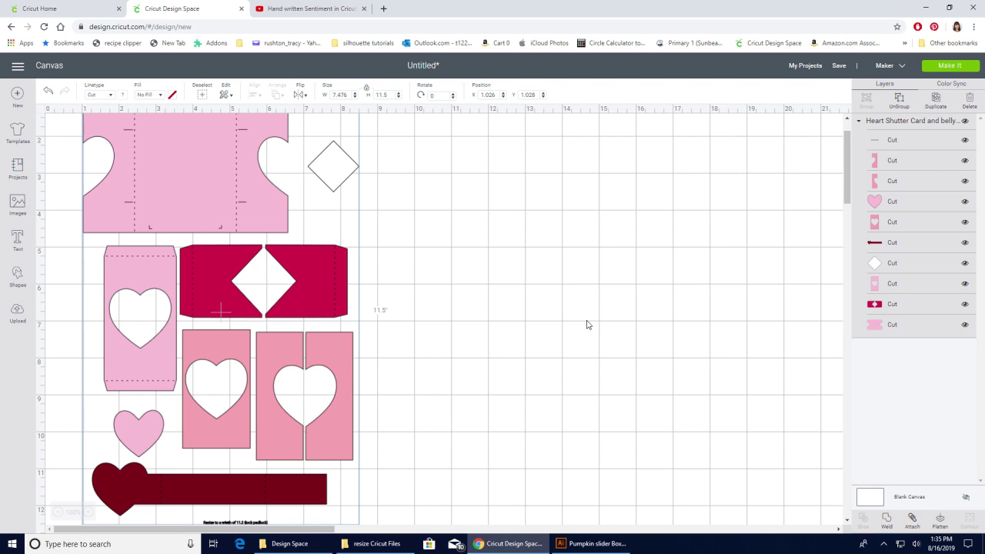
scroll(586, 324, "down", 3)
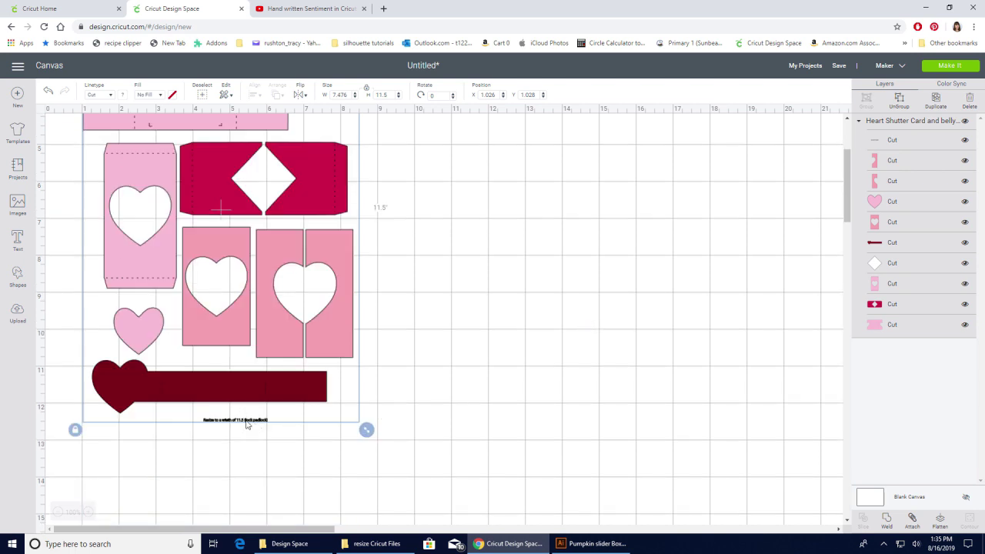
left_click(88, 512)
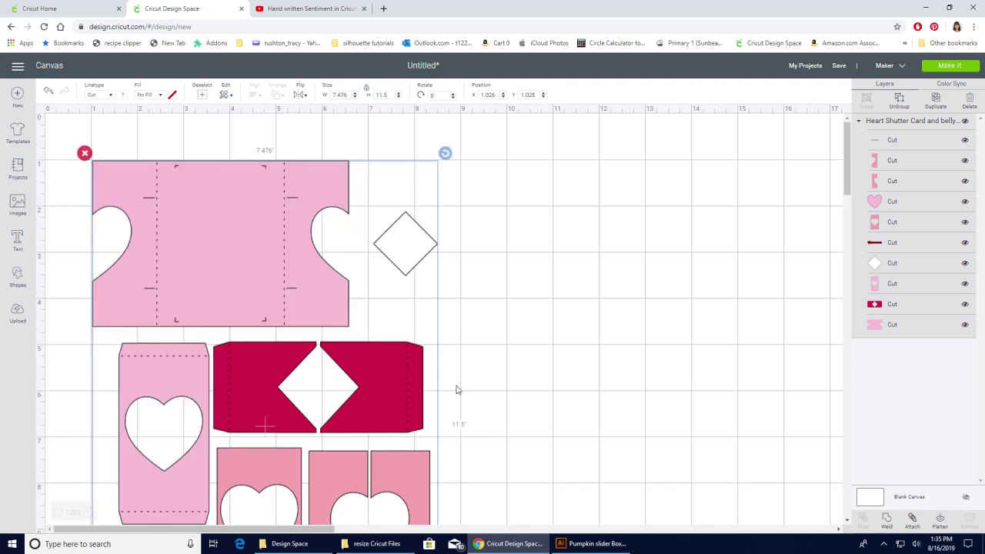
scroll(457, 391, "down", 6)
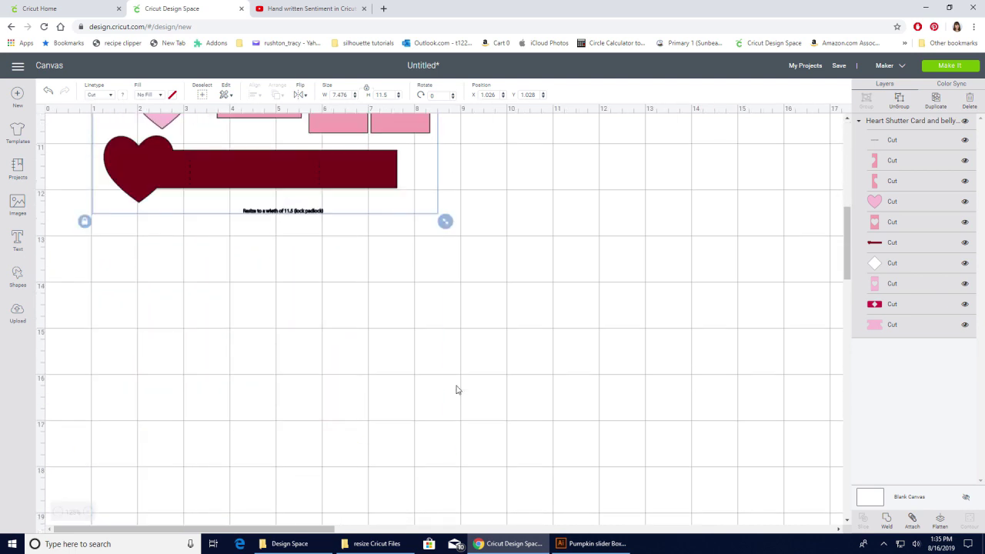
left_click(88, 513)
scroll(622, 383, "down", 6)
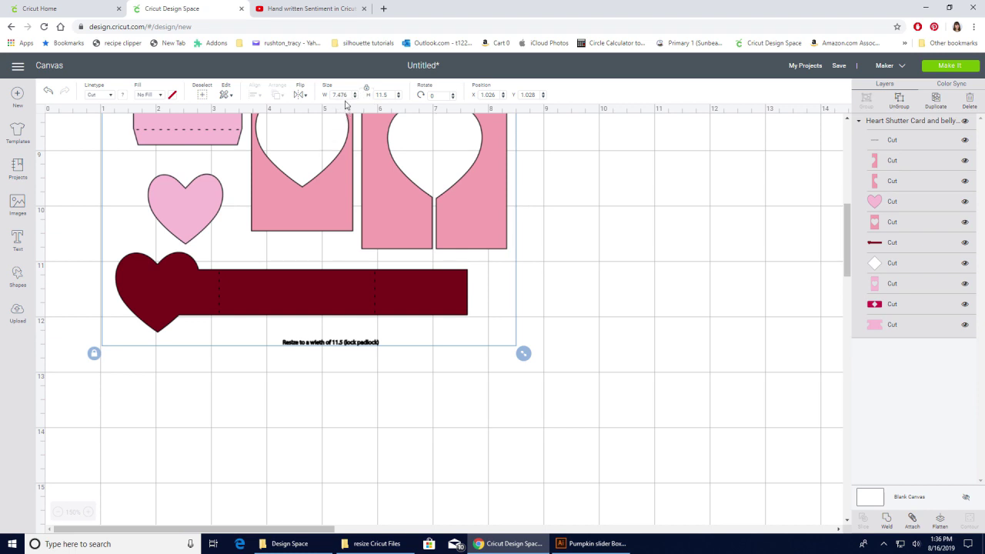
Change the design width from 7.476 to 11.5 in, giving 17.69 in tall
left_click_drag(346, 95, 325, 97)
type("11.5")
key("Return")
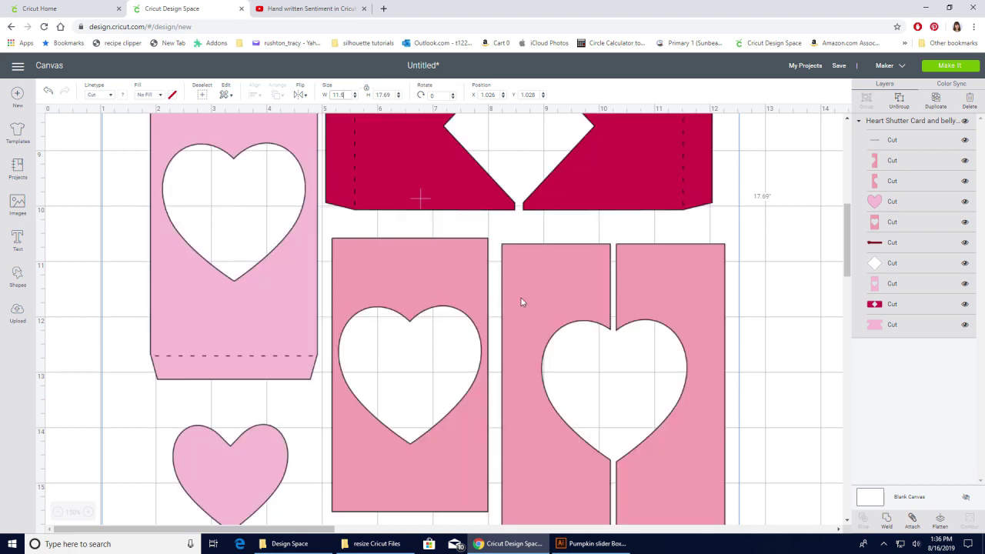
left_click(57, 512)
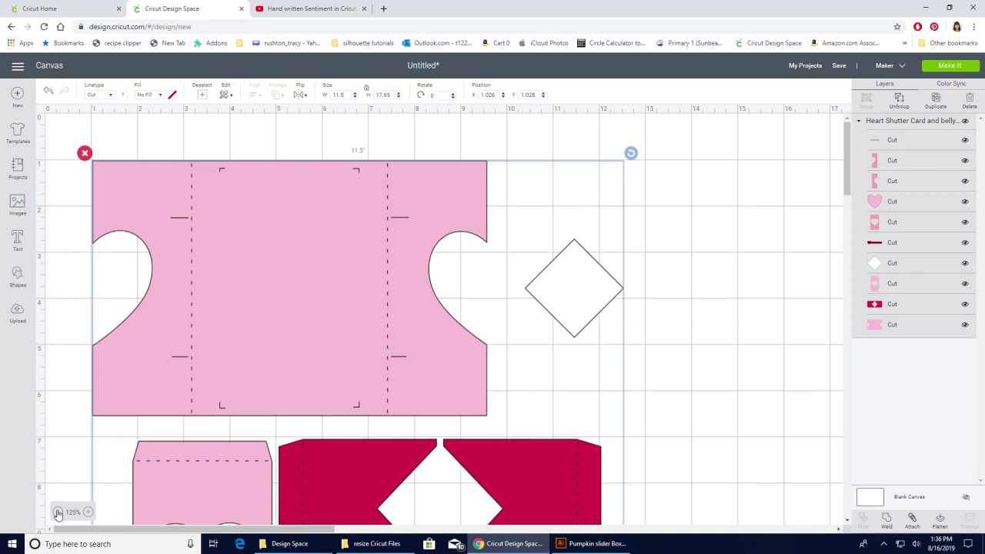
left_click(58, 512)
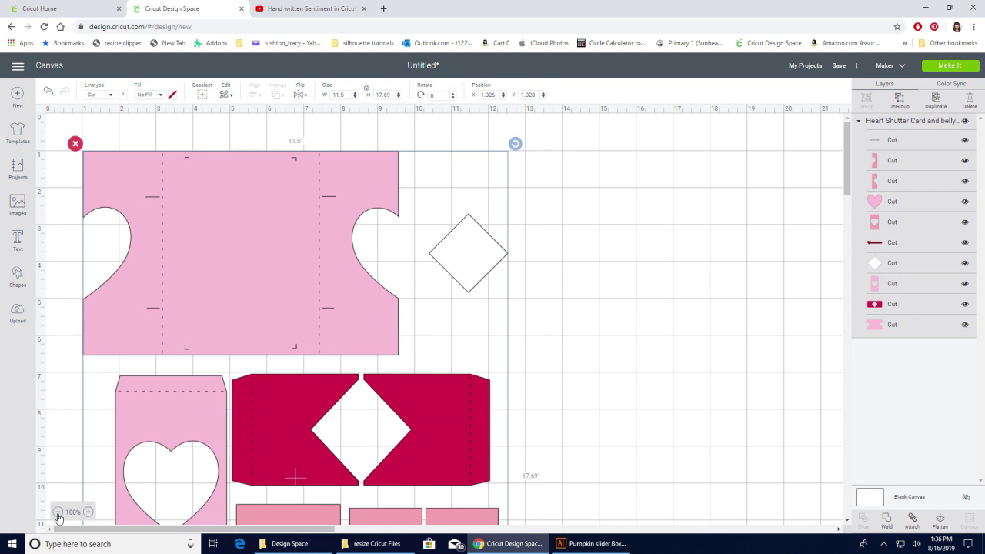
left_click(58, 512)
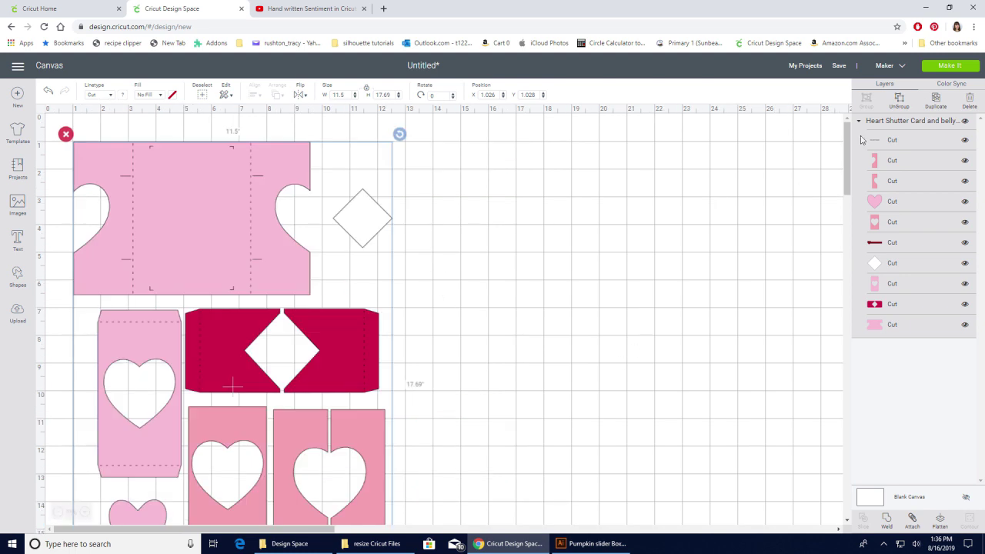
Ungroup the card and delete the 'Resize to a width of 11.5' note text
left_click(664, 239)
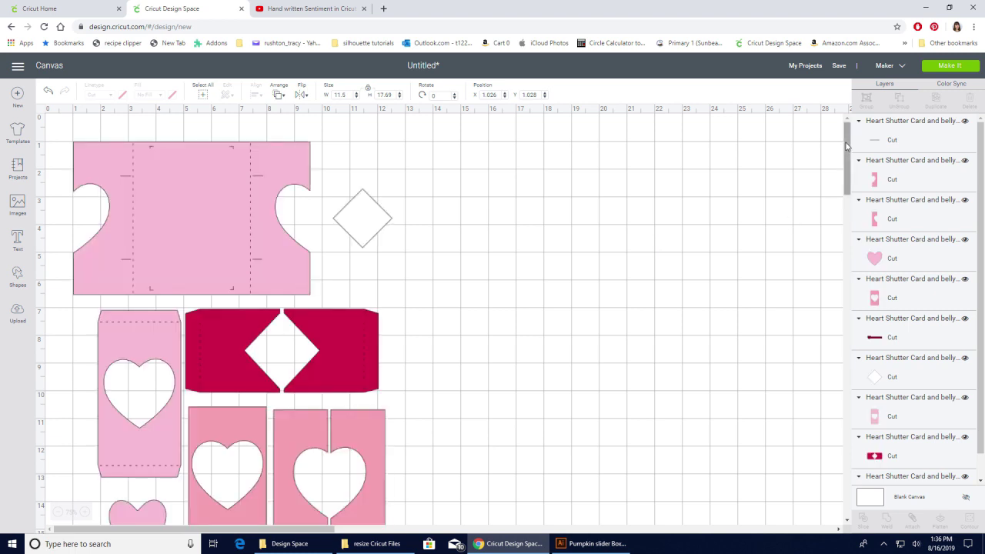
left_click_drag(847, 146, 845, 226)
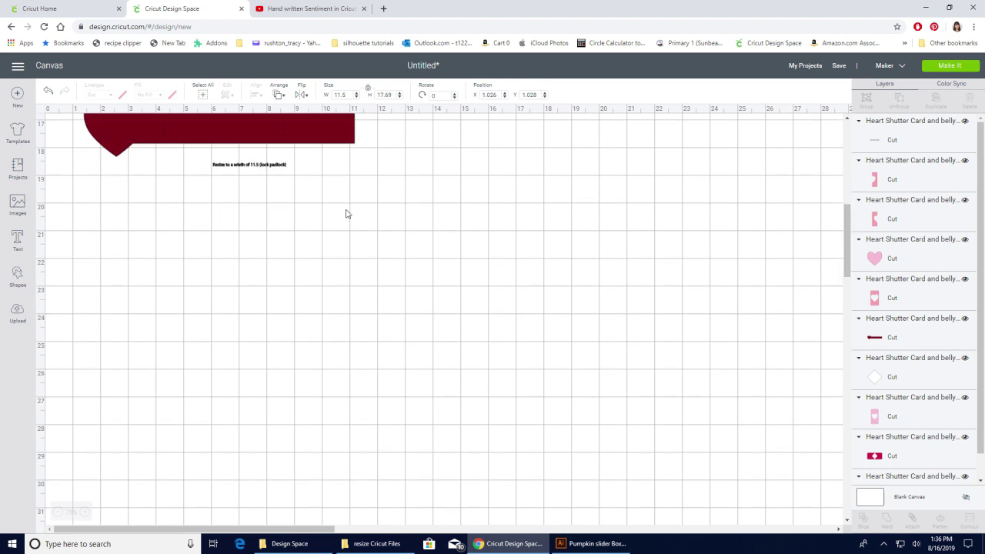
left_click(271, 170)
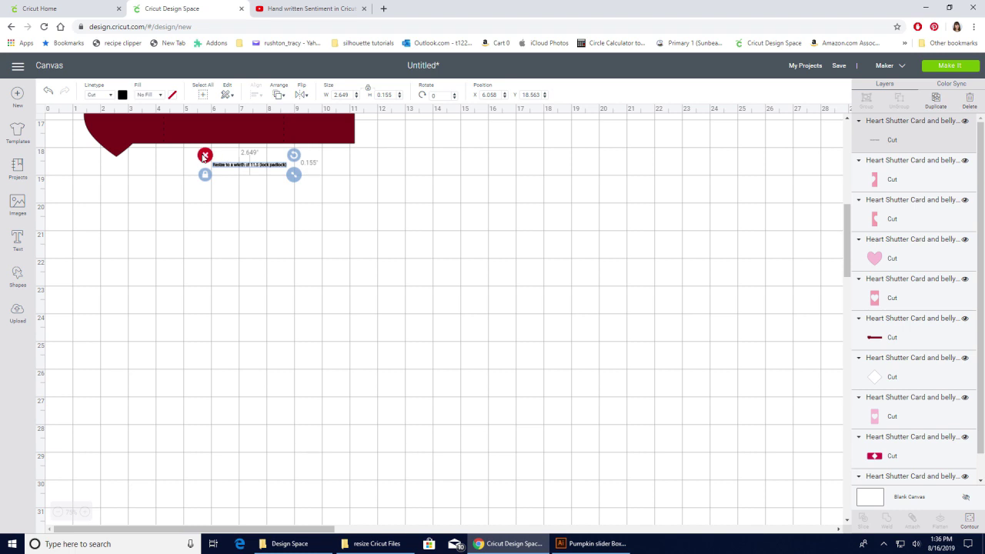
left_click(204, 157)
scroll(745, 407, "up", 5)
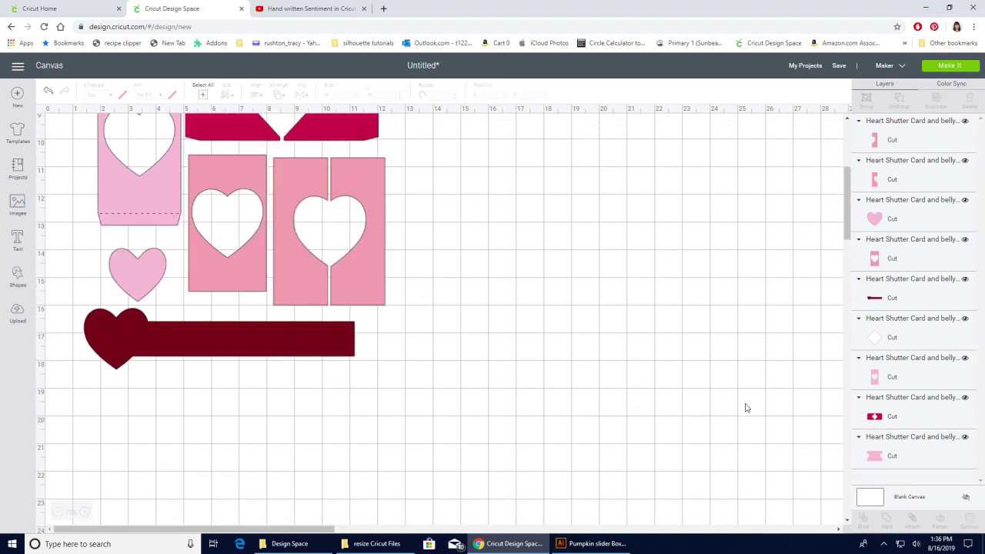
scroll(745, 407, "up", 4)
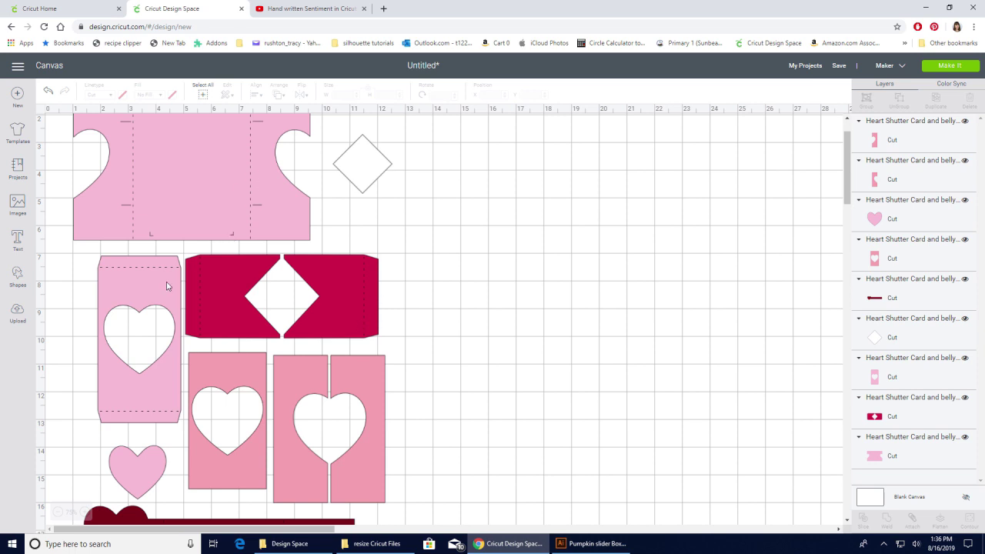
Send the design to mats and review the pieces on mats 2 and 3
left_click(951, 70)
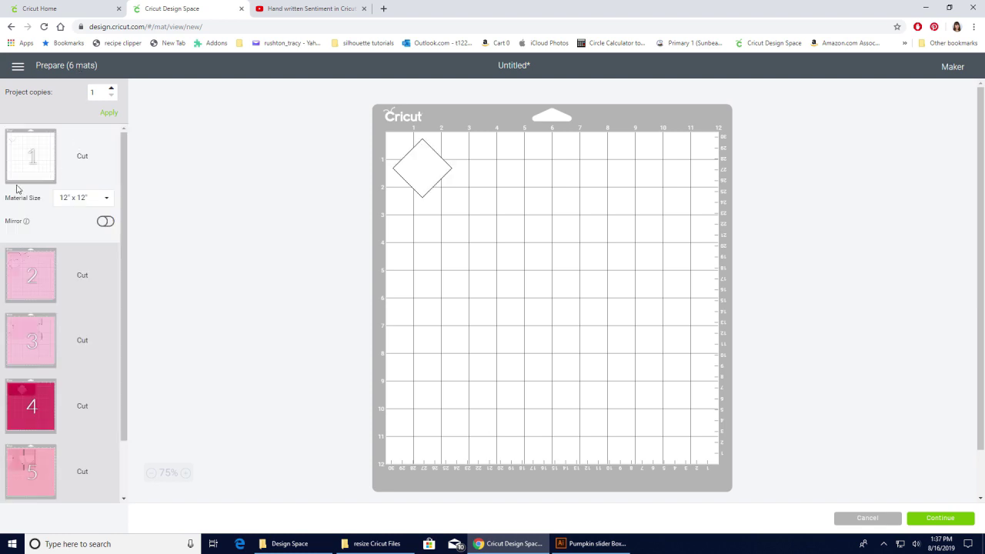
left_click_drag(125, 166, 125, 238)
left_click(35, 227)
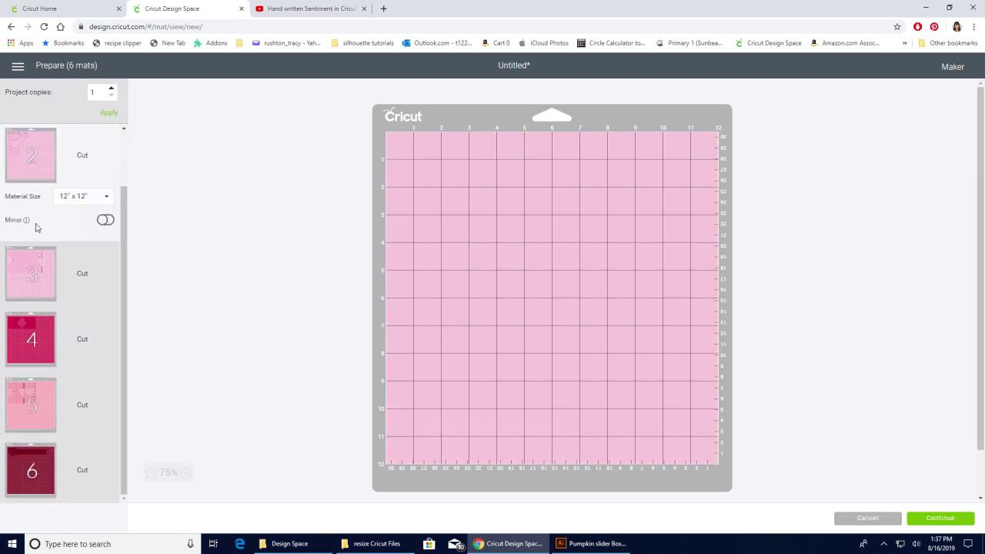
left_click(33, 298)
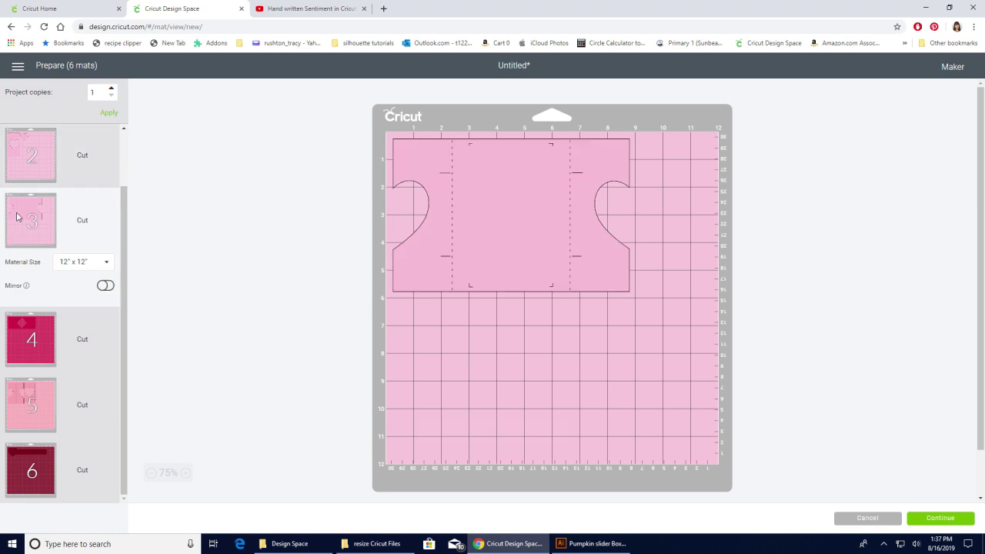
left_click(21, 154)
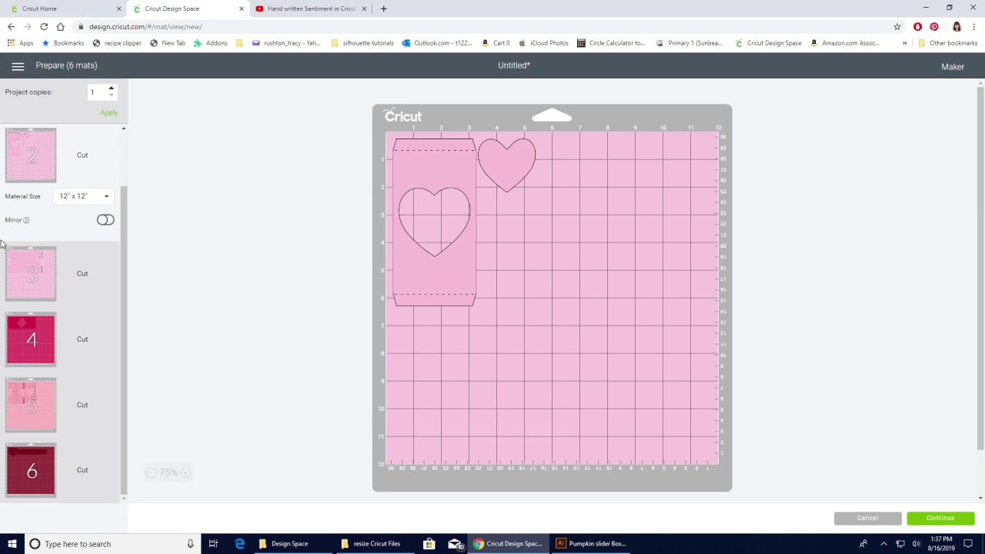
Select the wide card piece on mat 3 and open its options menu
left_click(12, 279)
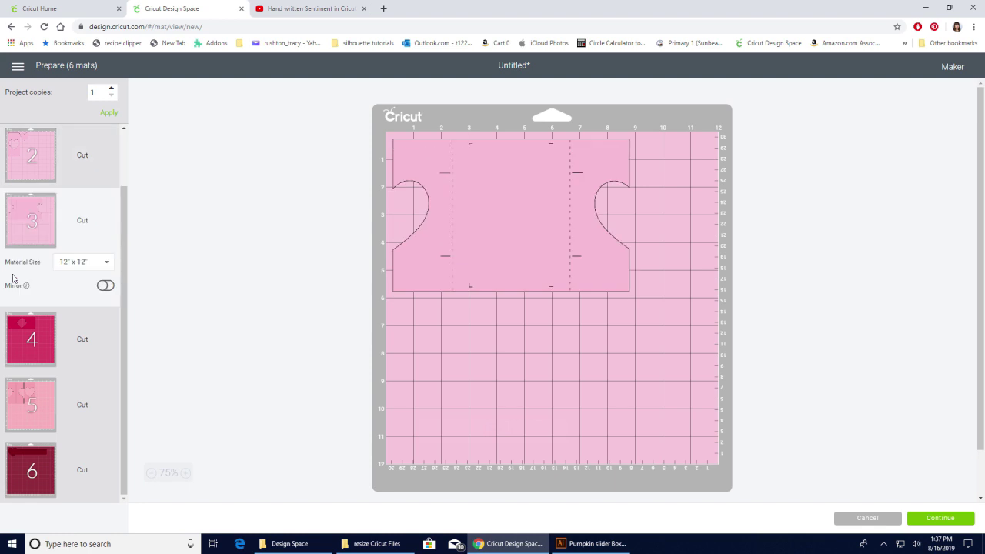
left_click(623, 187)
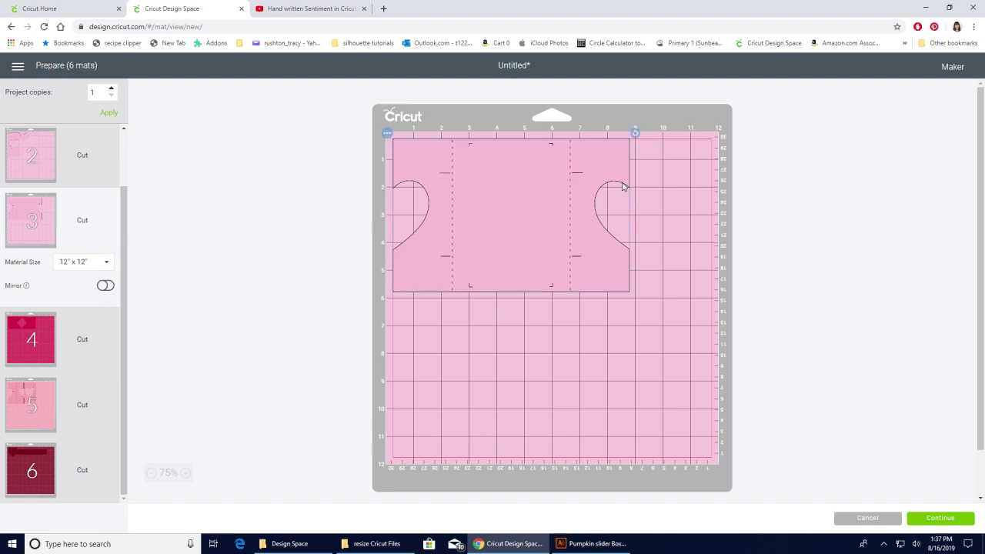
left_click(387, 135)
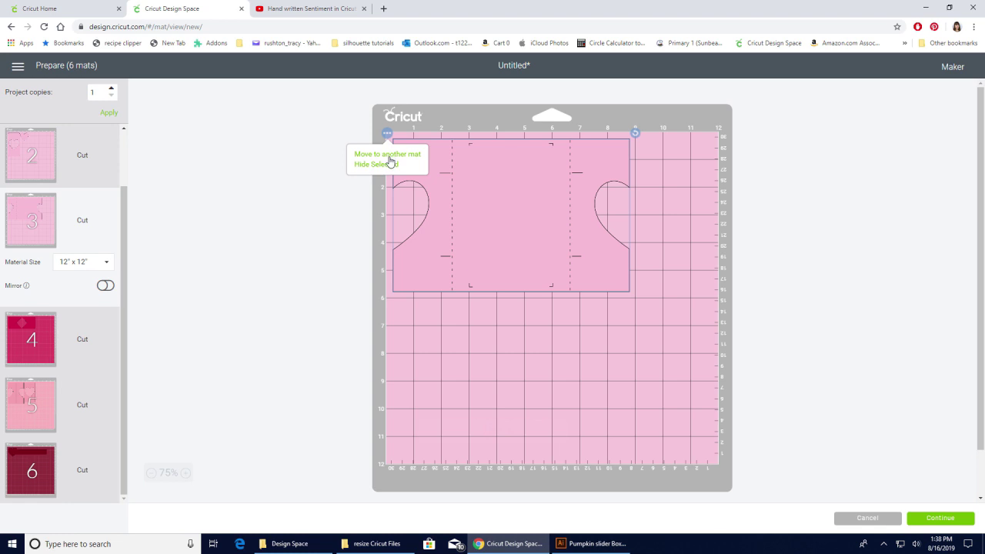
Move the wide card piece to pink mat 2, placing it at the lower right
left_click(388, 156)
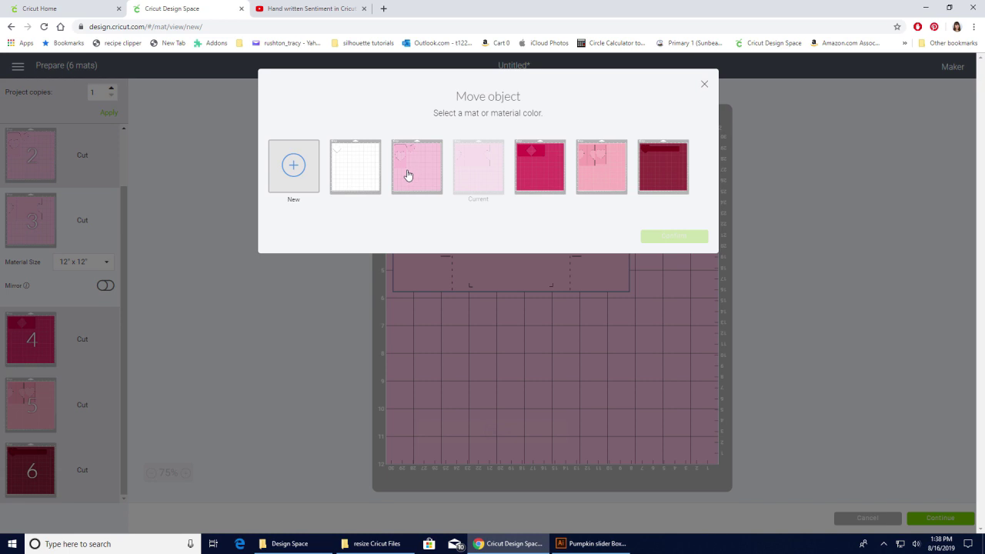
left_click(408, 176)
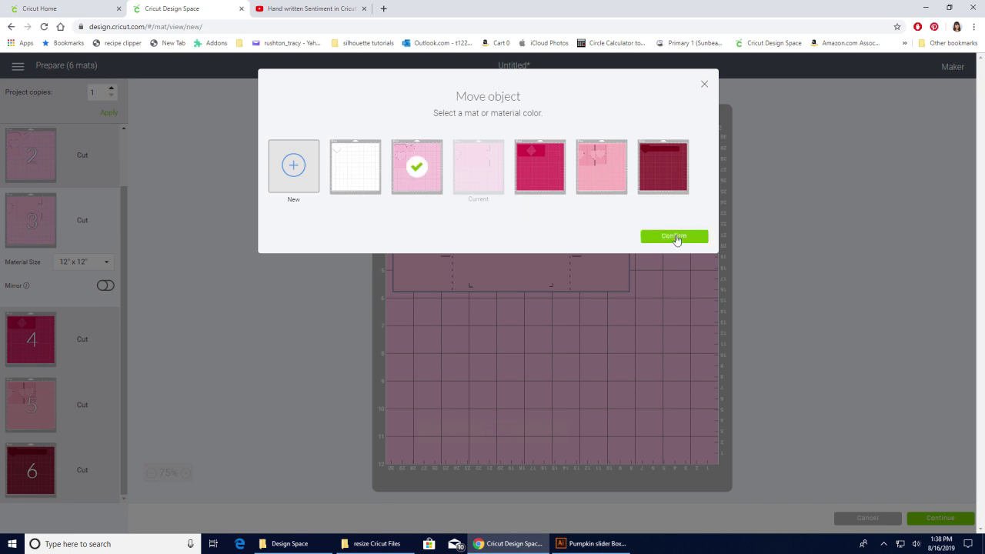
left_click(675, 237)
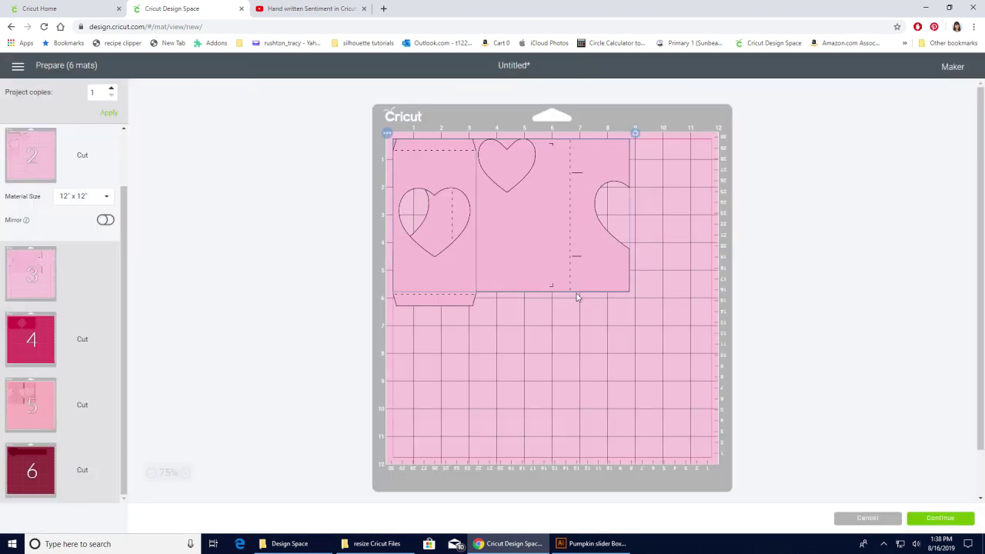
left_click_drag(592, 235, 672, 400)
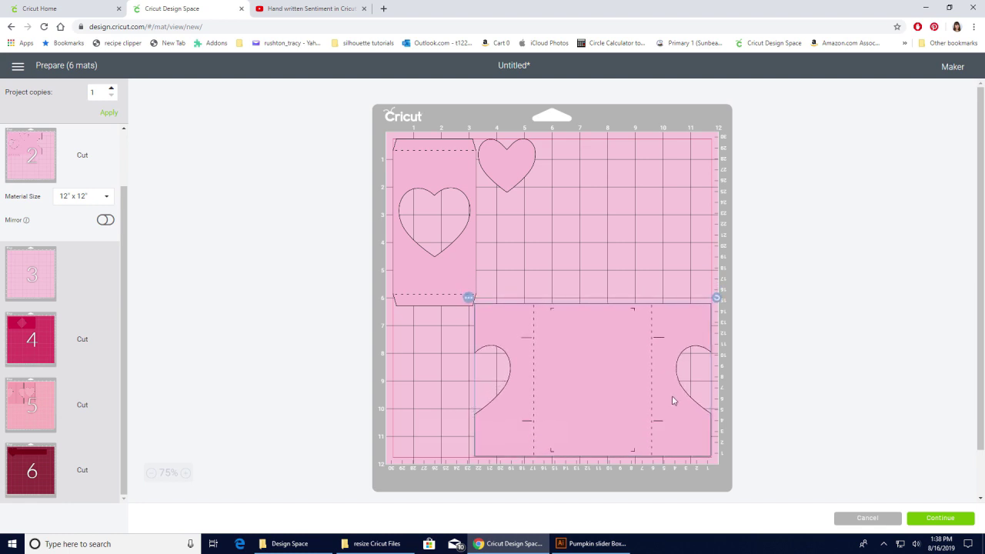
Move the small loose heart into mat 2's lower-left gap
left_click(454, 350)
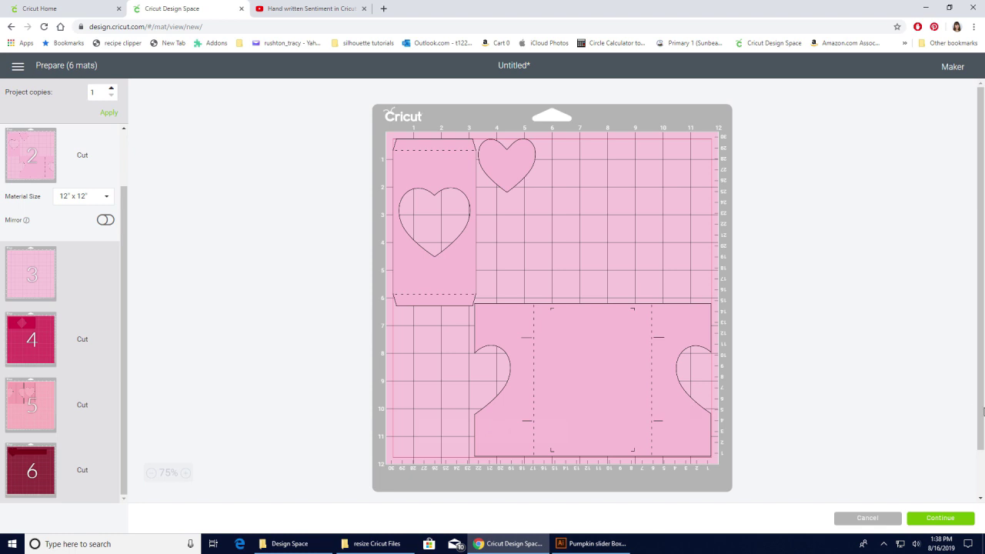
left_click(530, 174)
left_click_drag(530, 174, 451, 413)
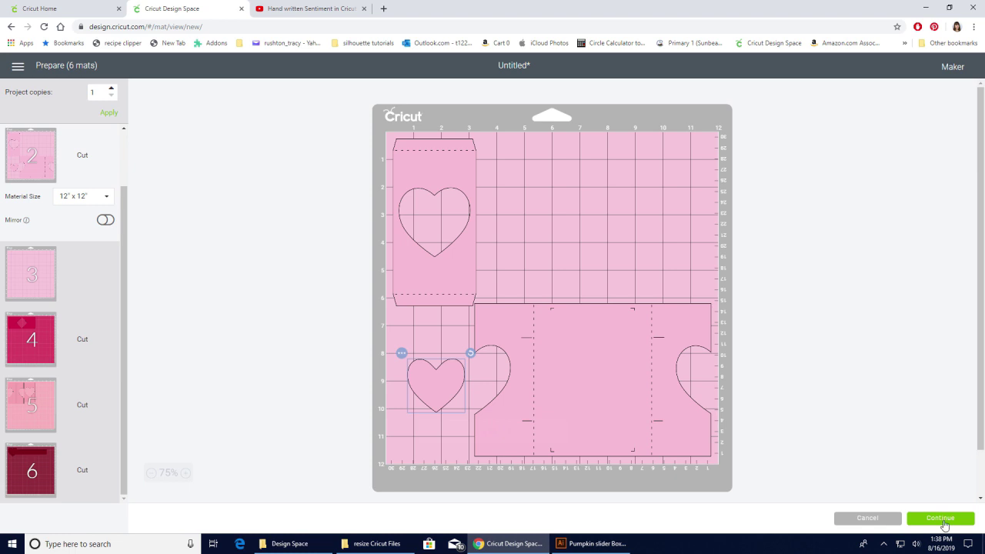
Continue toward cutting, then cancel the cut to return to mat preview
left_click(945, 524)
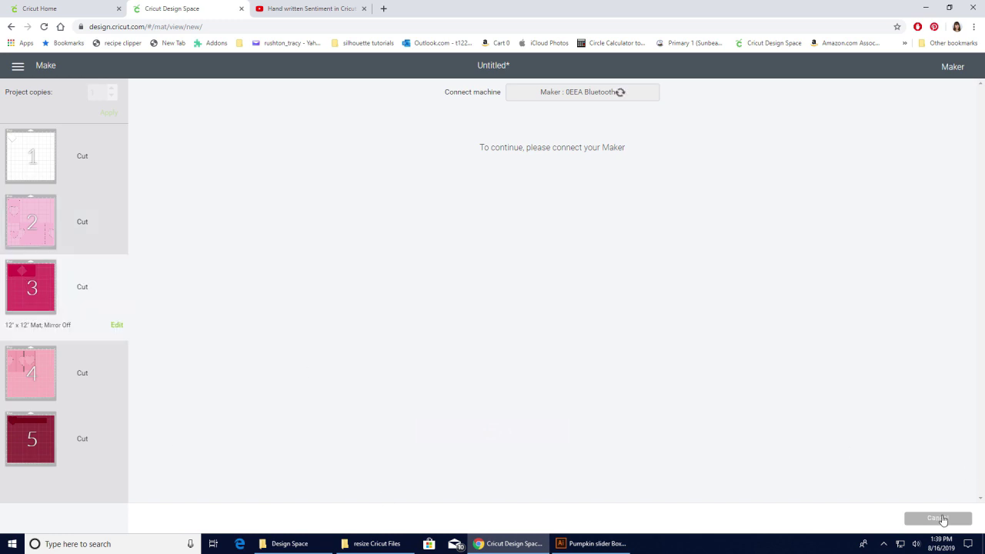
left_click(943, 519)
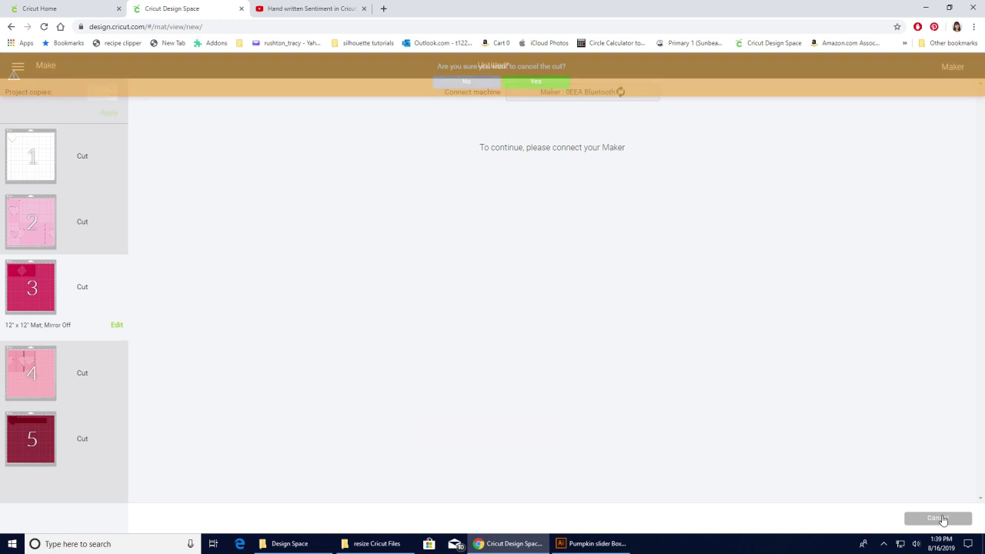
left_click(535, 82)
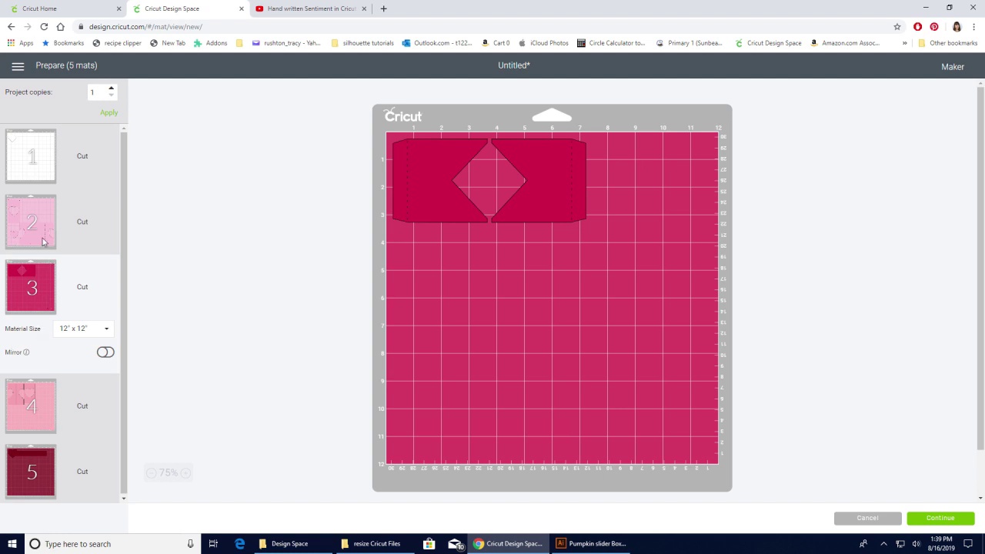
Review the pieces on mats 2, 4 and 5 of the five mats
left_click(44, 242)
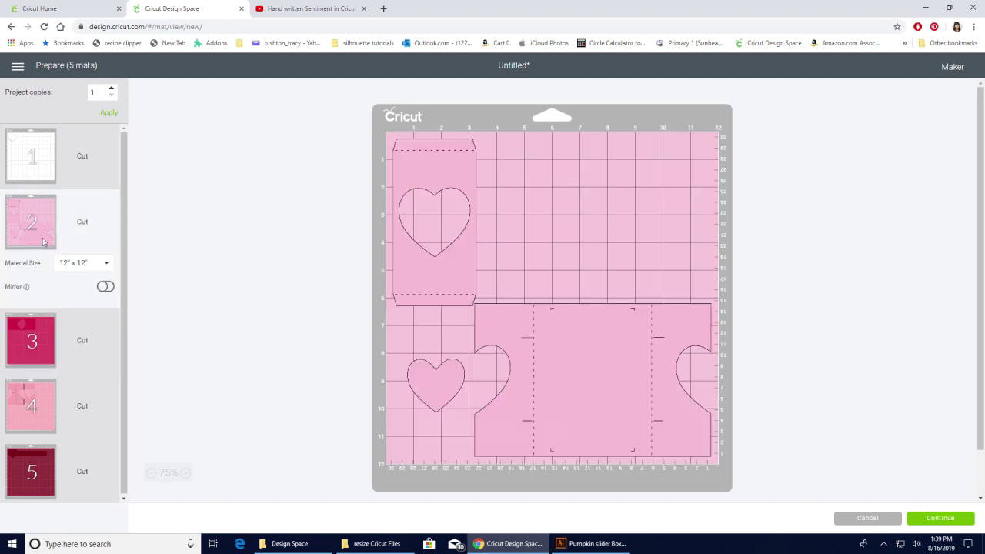
left_click(44, 414)
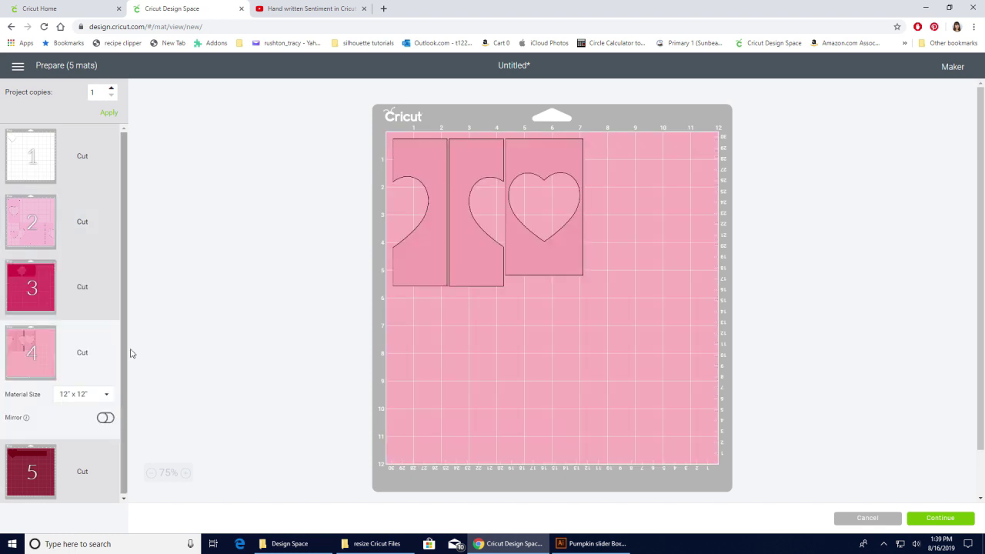
left_click(33, 477)
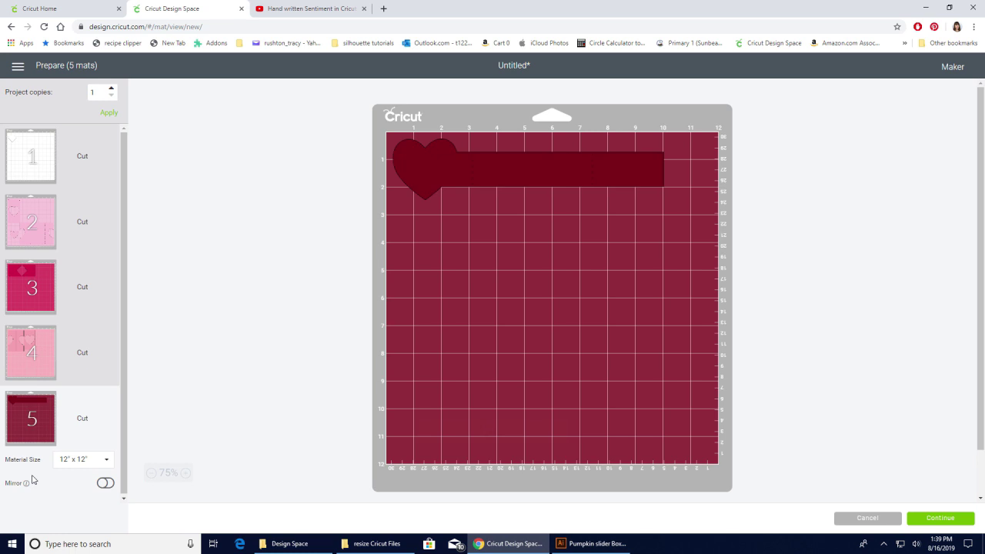